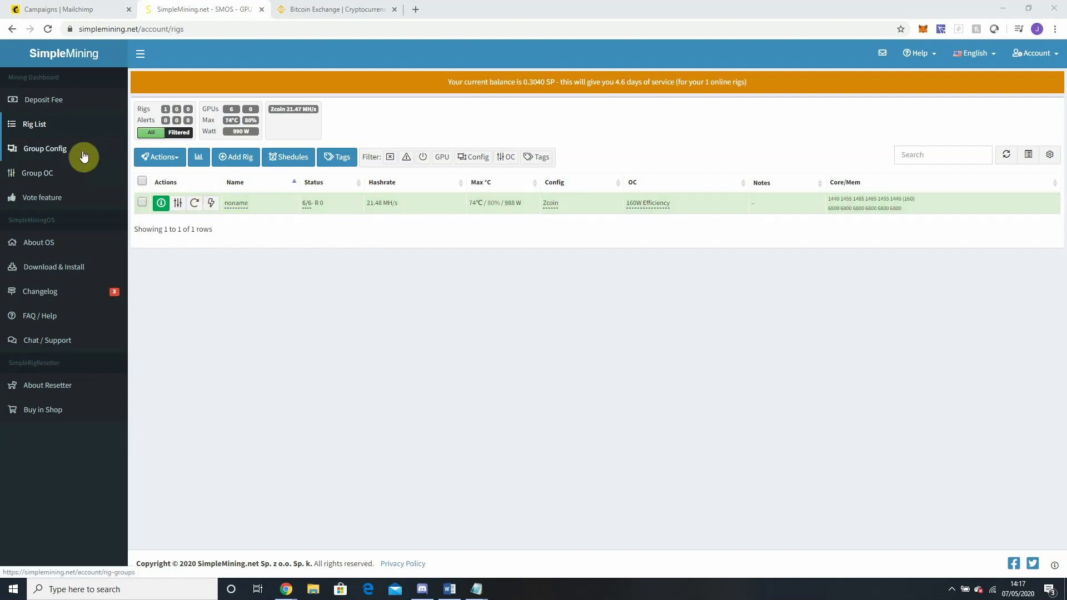
- Go to the Group Config page from the left sidebar
click(57, 157)
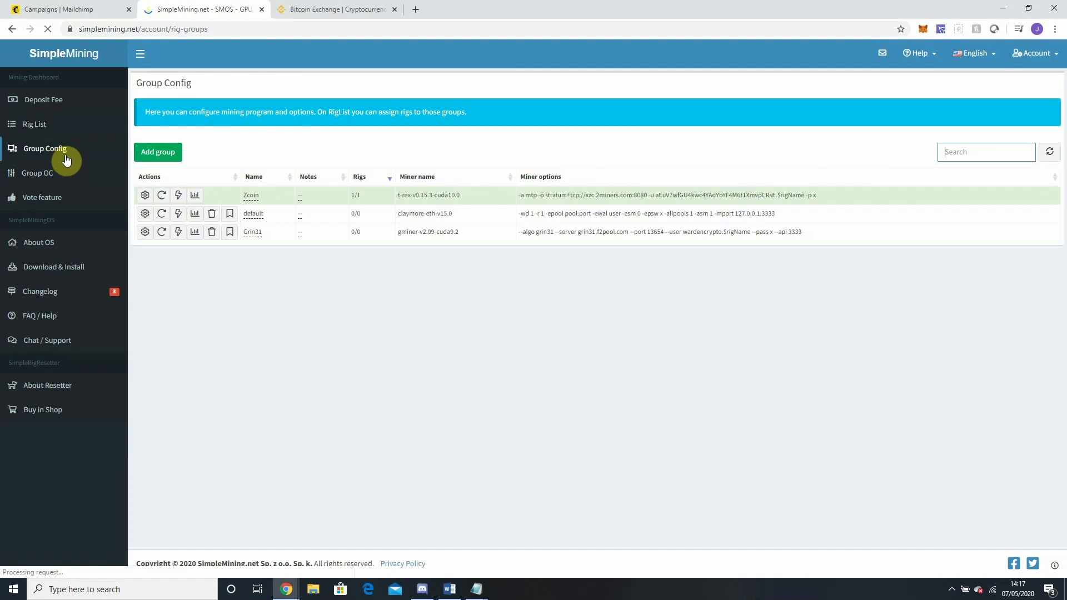
- Add a new group using the nbminer-nebutech v30.1 miner
click(156, 154)
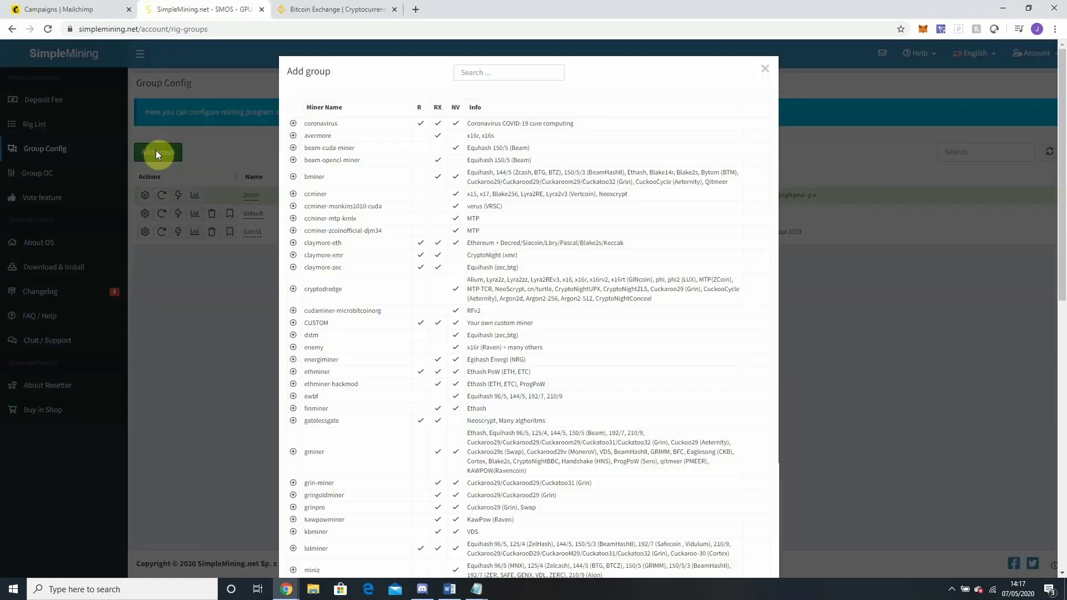
scroll(375, 308, down, 1)
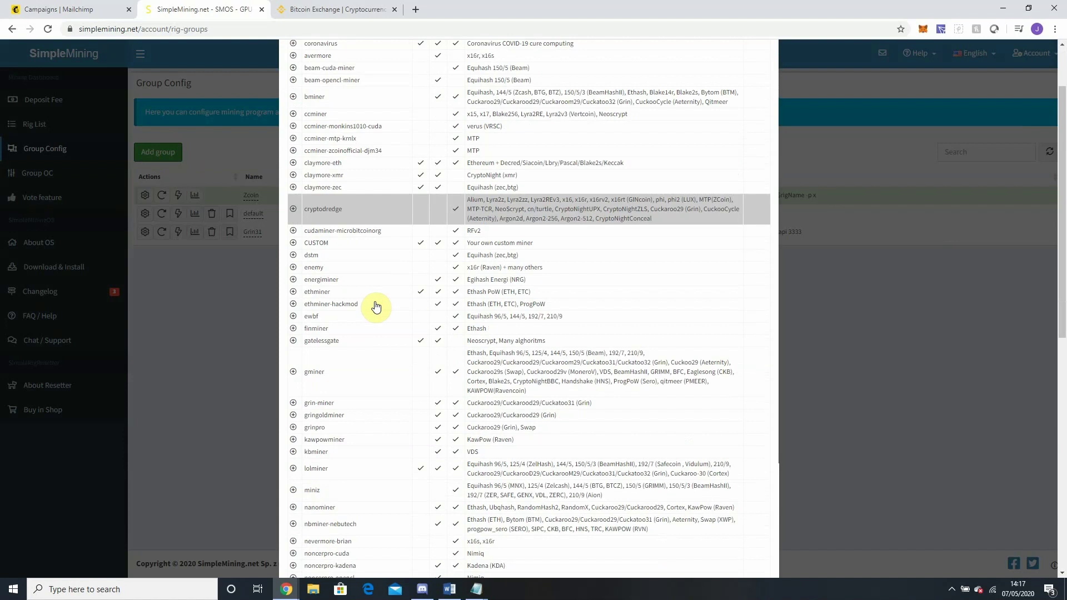
scroll(375, 308, down, 1)
scroll(375, 308, down, 2)
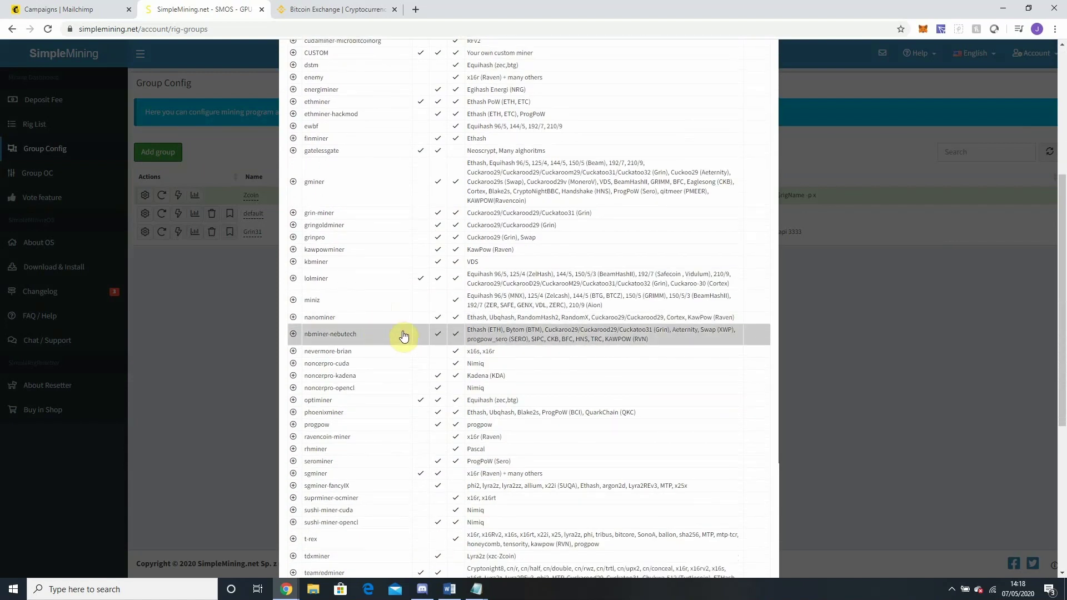
click(493, 335)
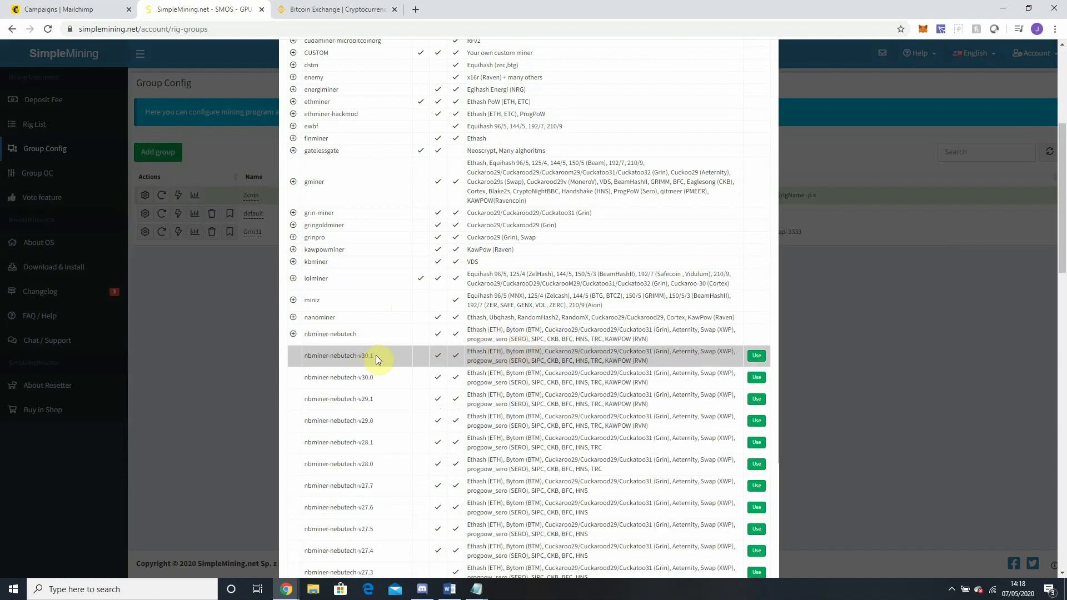
click(757, 356)
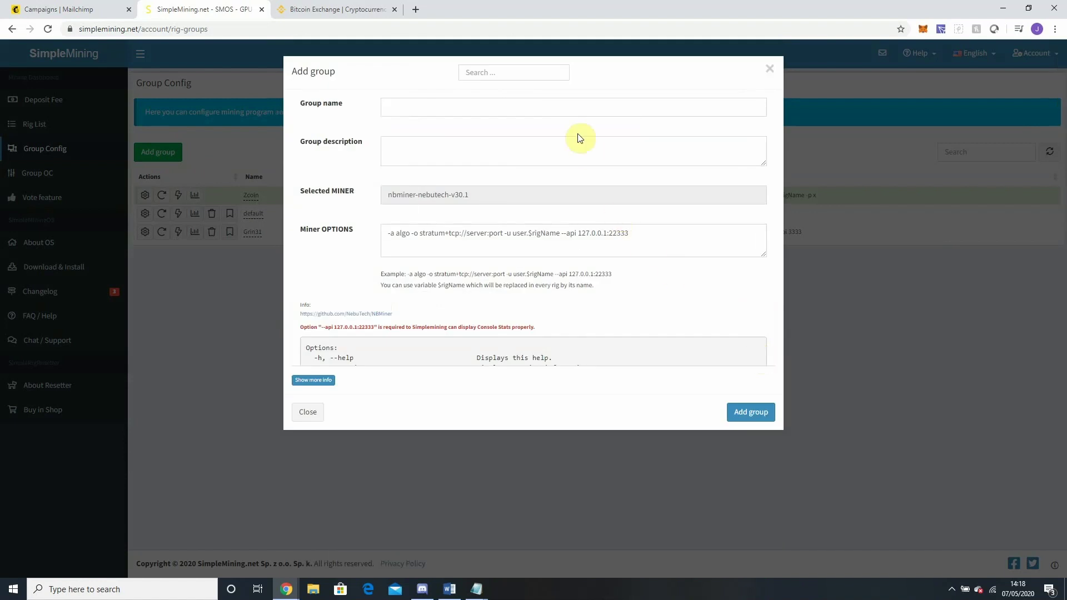
- Select the Group name field to enter 'Raven KAWPOW'
click(564, 110)
text(R)
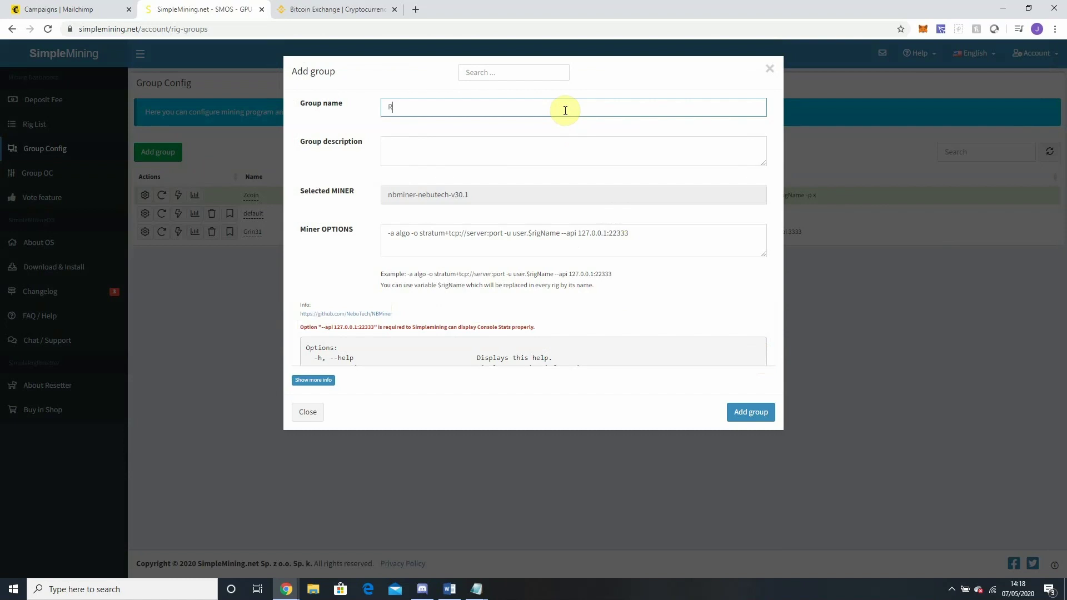
text(aven KA)
text(WPOW)
mouse_move(477, 590)
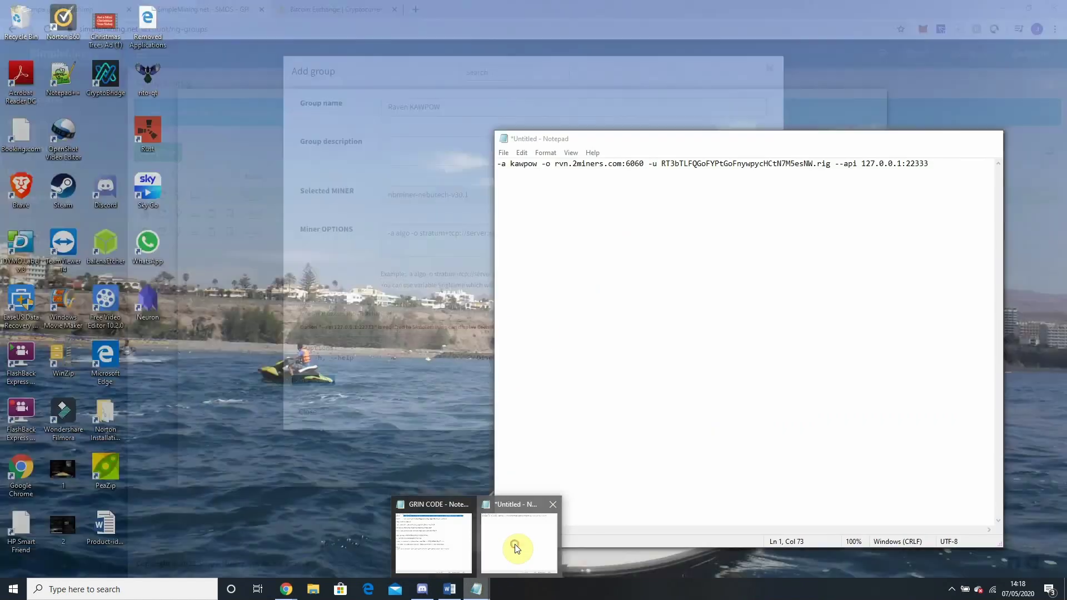
- Replace the miner options with Notepad's kawpow command line and select its wallet address after -u
click(514, 548)
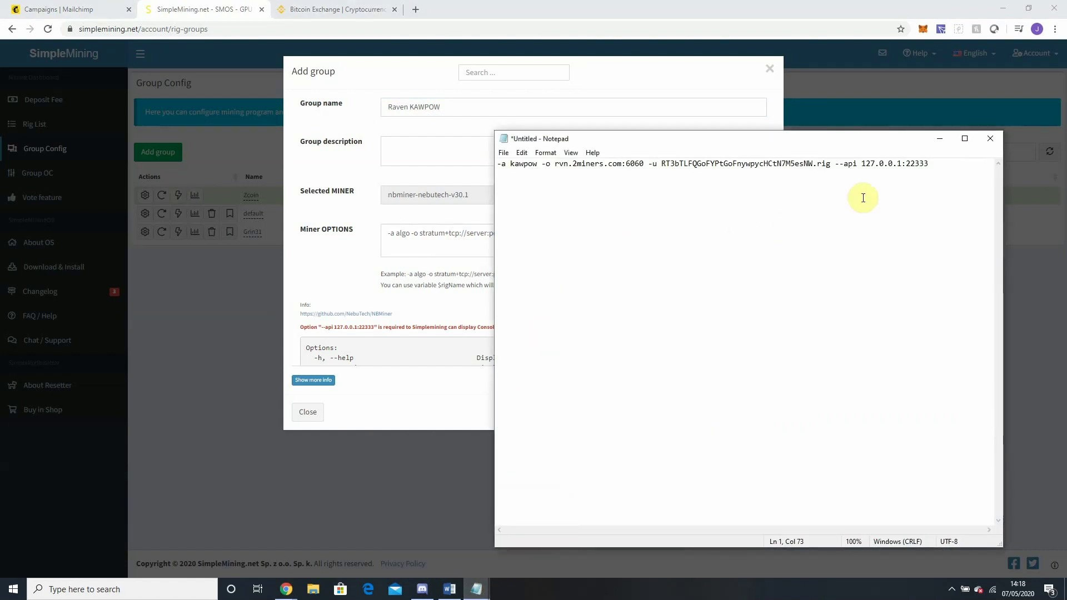
click(932, 163)
drag(931, 163, 497, 164)
key(ctrl+c)
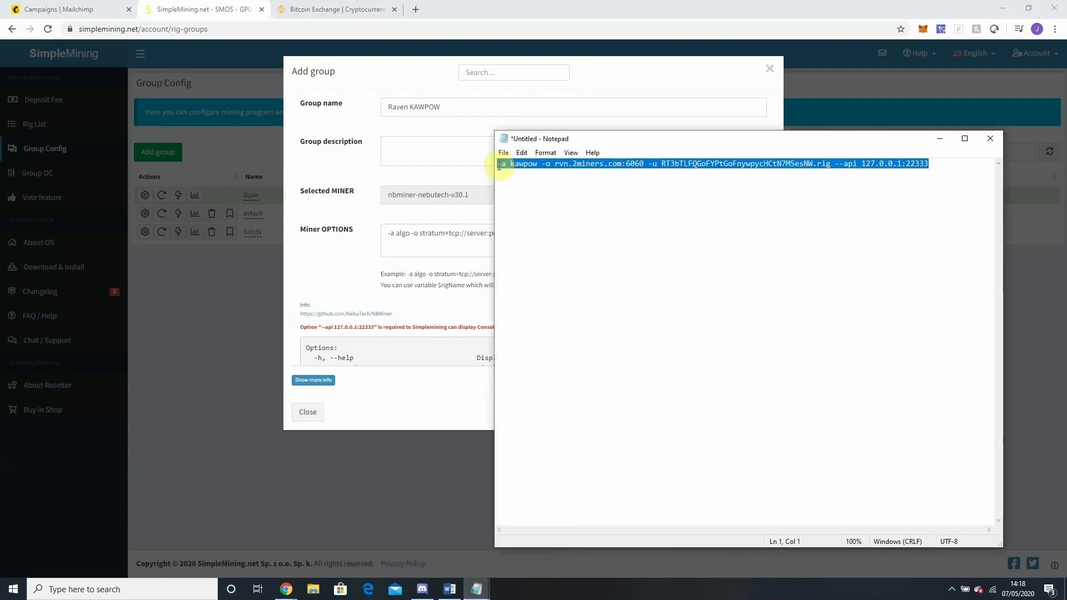
click(464, 236)
triple_click(575, 233)
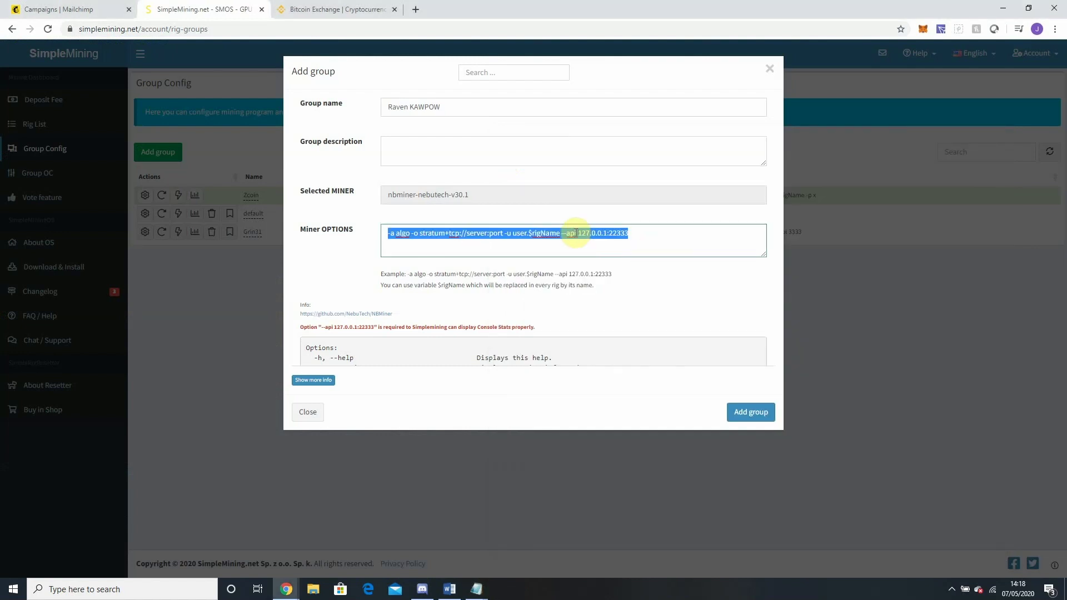
key(ctrl+v)
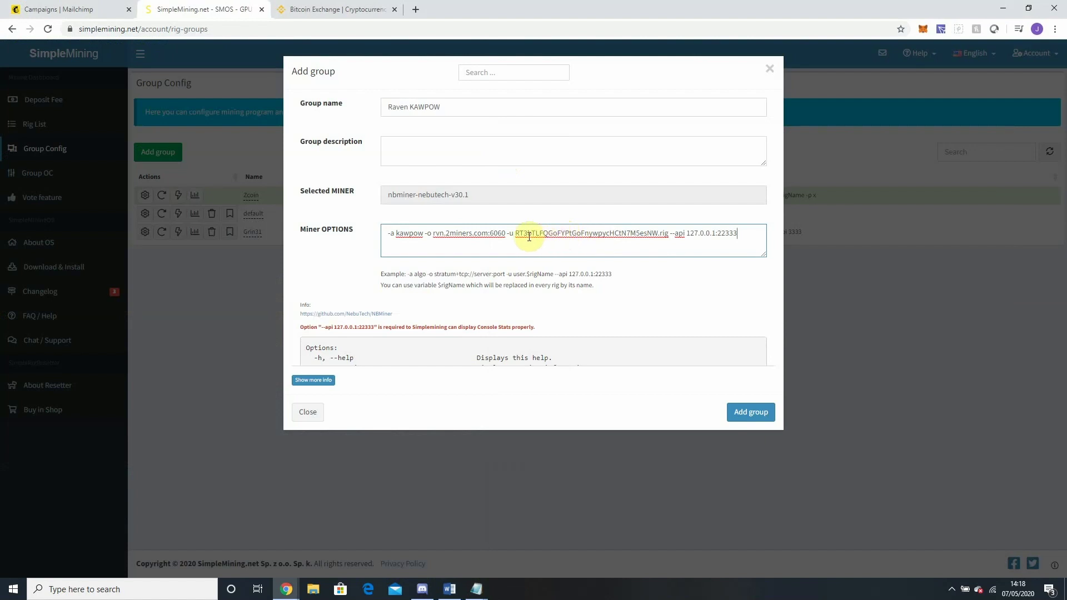
drag(515, 234, 658, 241)
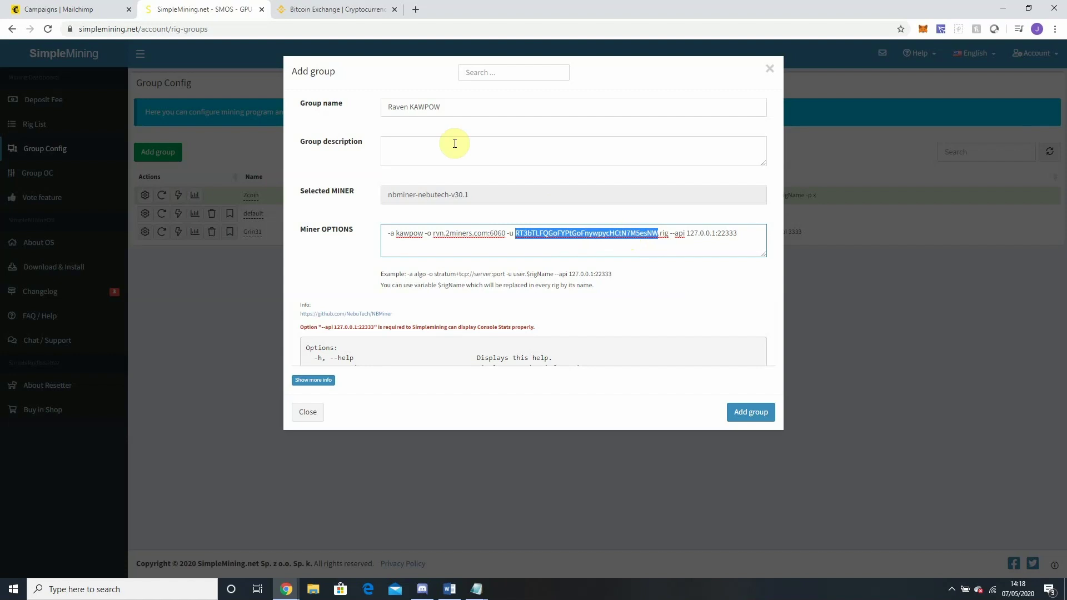
click(332, 10)
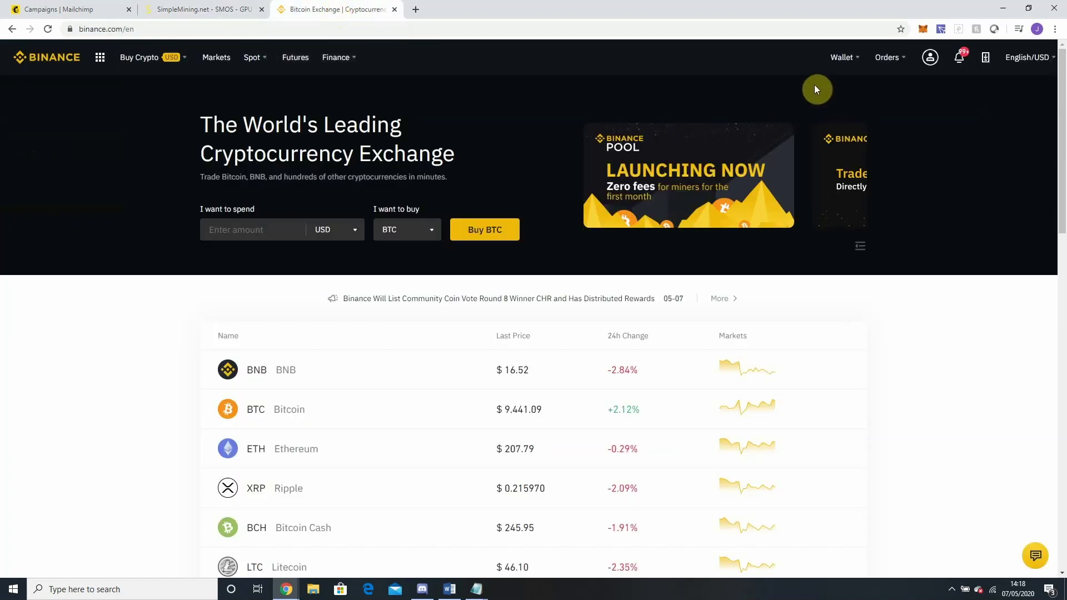
mouse_move(842, 58)
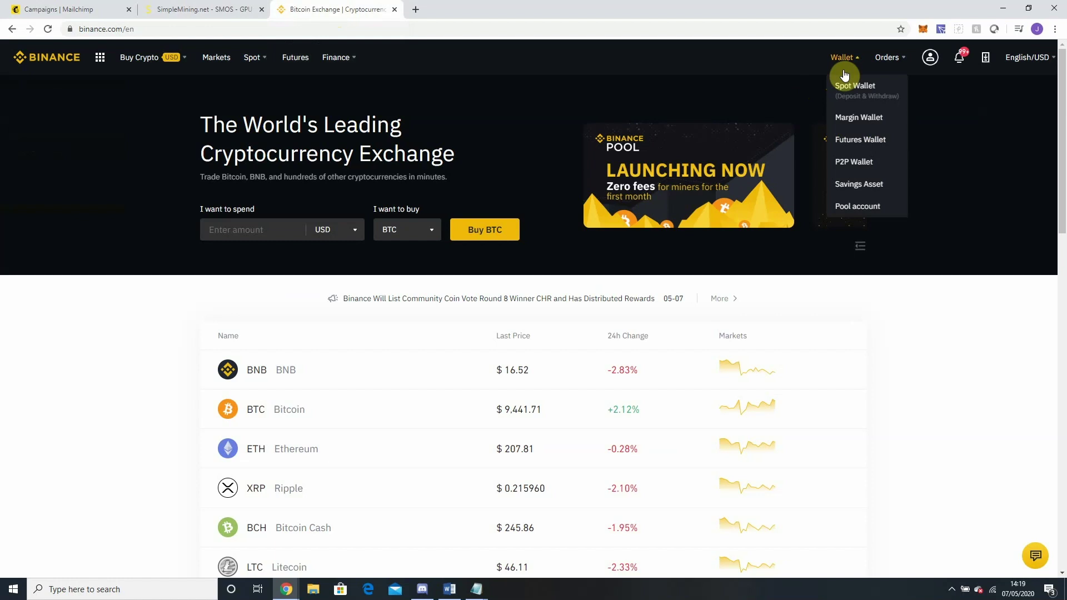
- Find Ravencoin via 'raven' in Binance Spot Wallet and copy its RVN deposit address
click(857, 87)
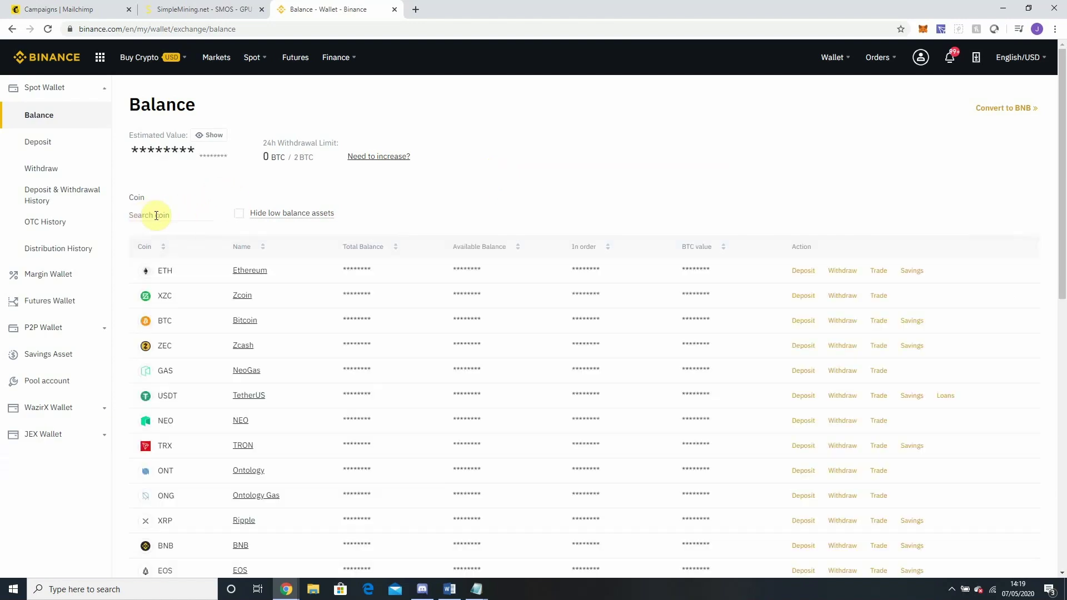
click(163, 215)
text(raven)
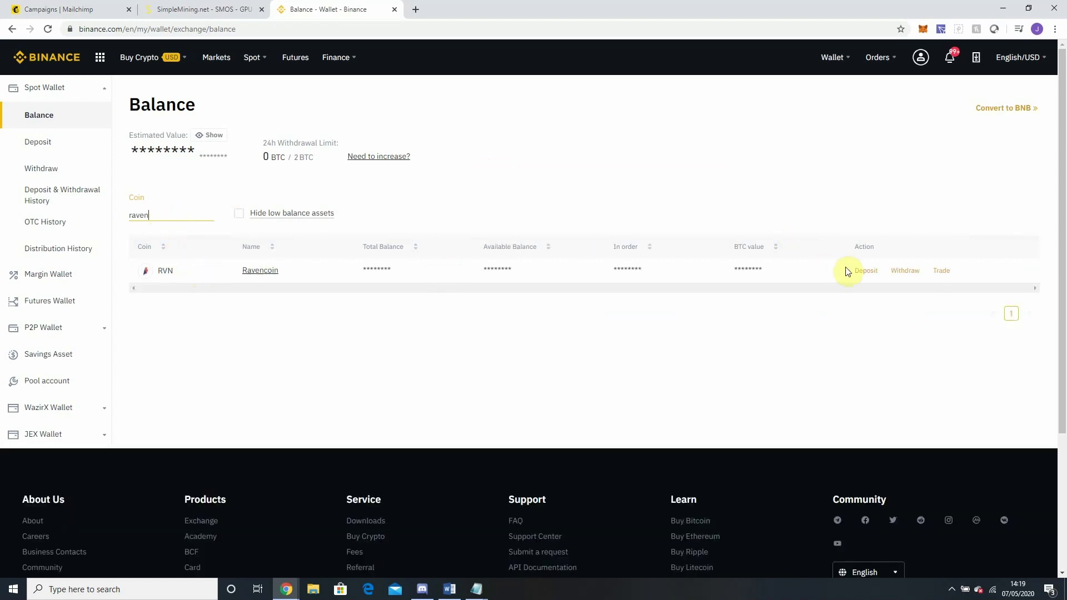
click(864, 271)
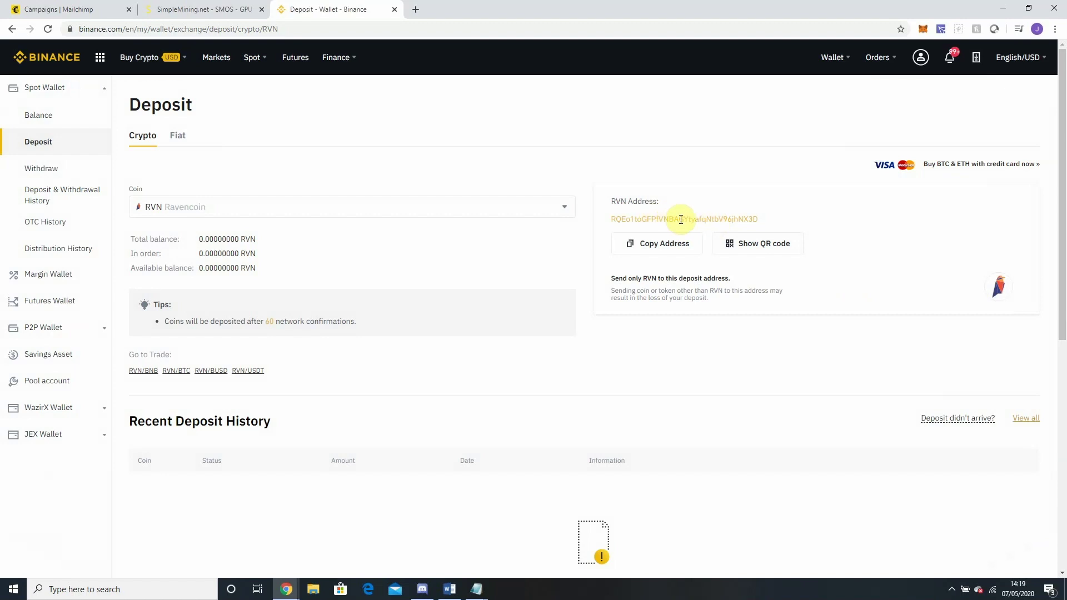
click(644, 249)
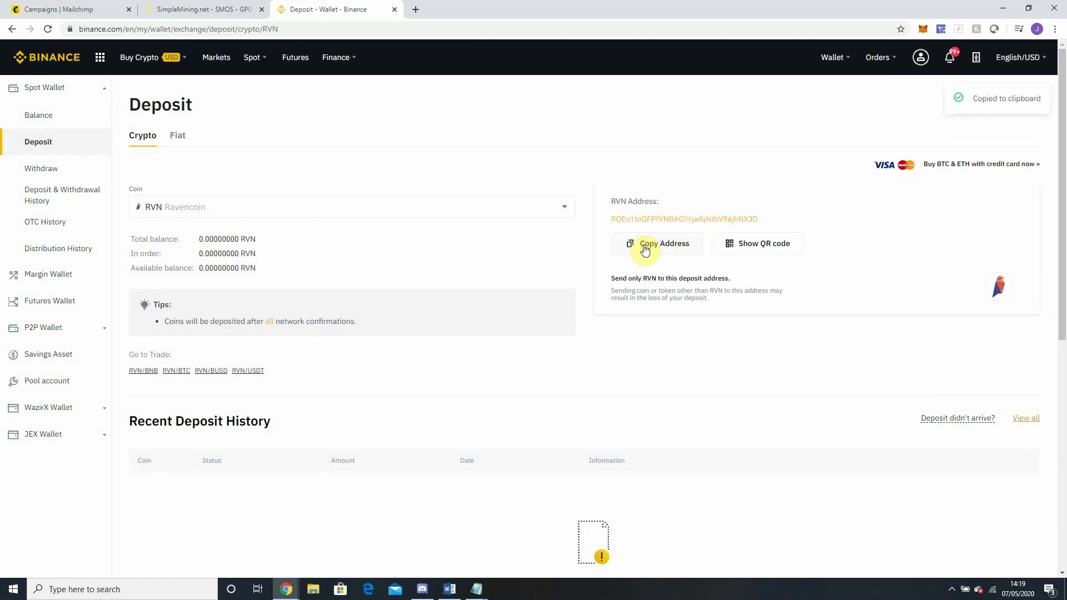
- Replace the old wallet address with the Binance RVN address and add the Raven KAWPOW group
click(203, 12)
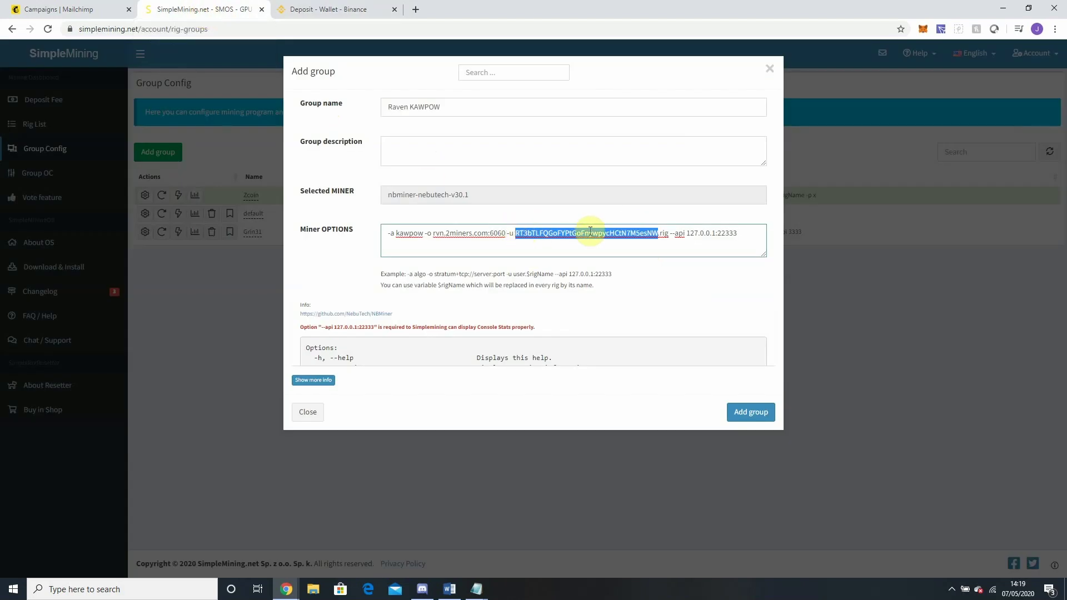
key(ctrl+v)
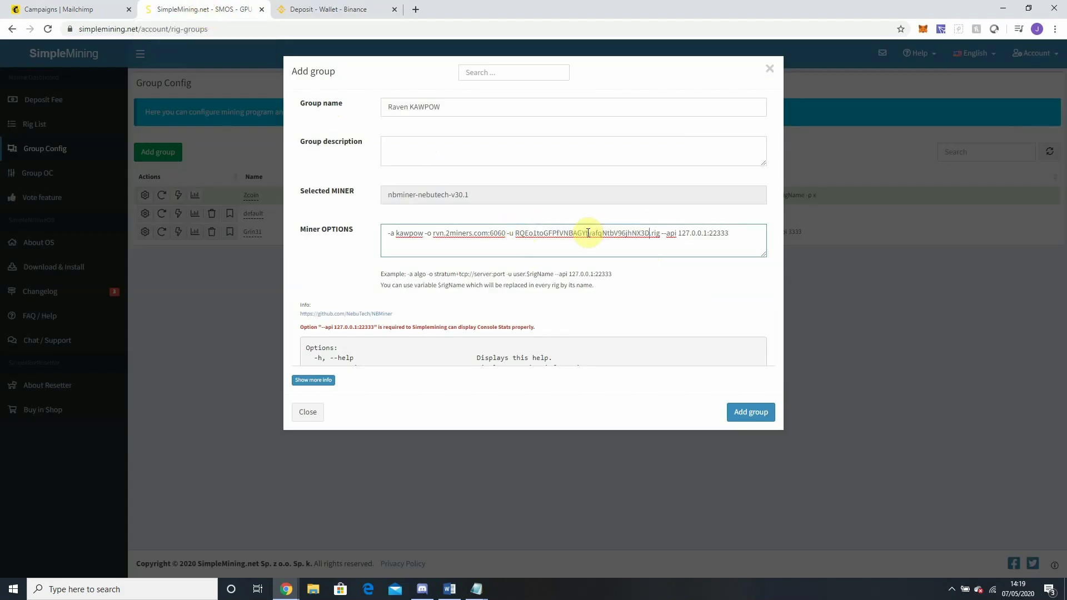
click(753, 413)
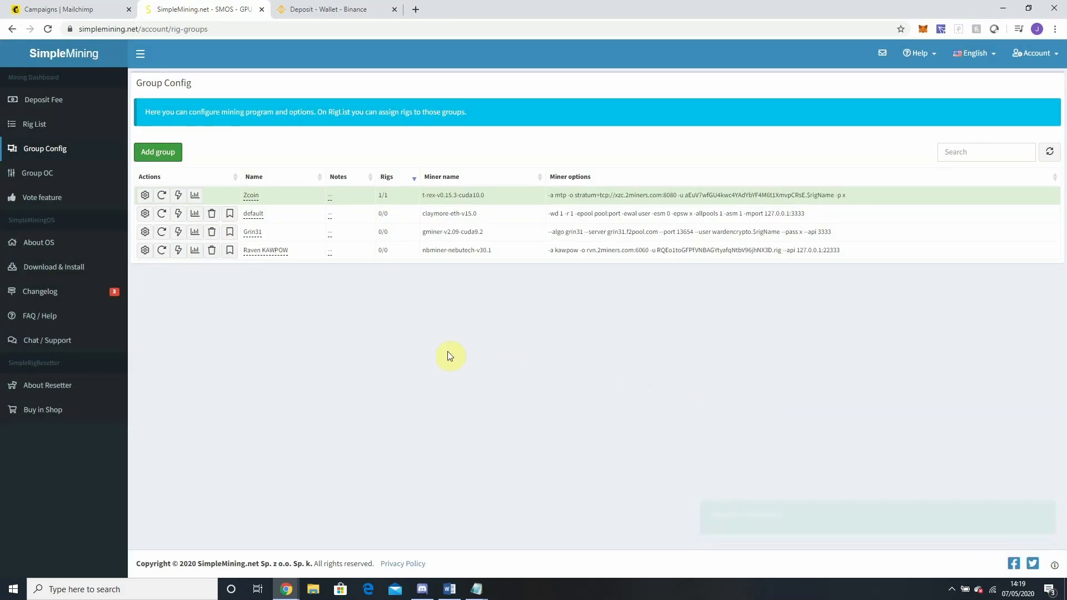
- Select the noname rig in Rig List and choose Actions > Group Config
click(86, 132)
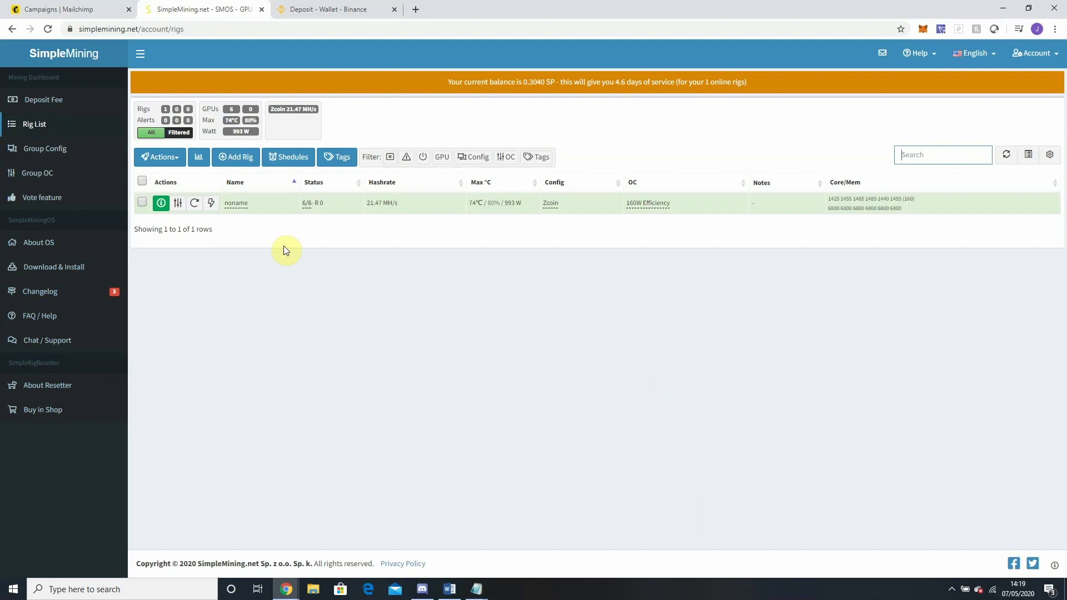
click(143, 203)
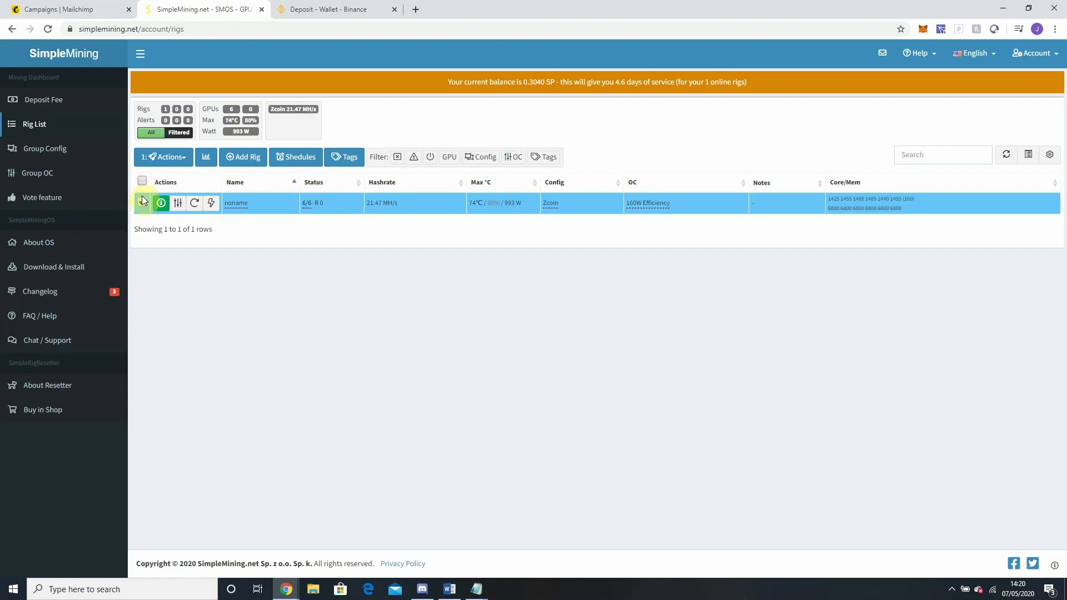
click(162, 159)
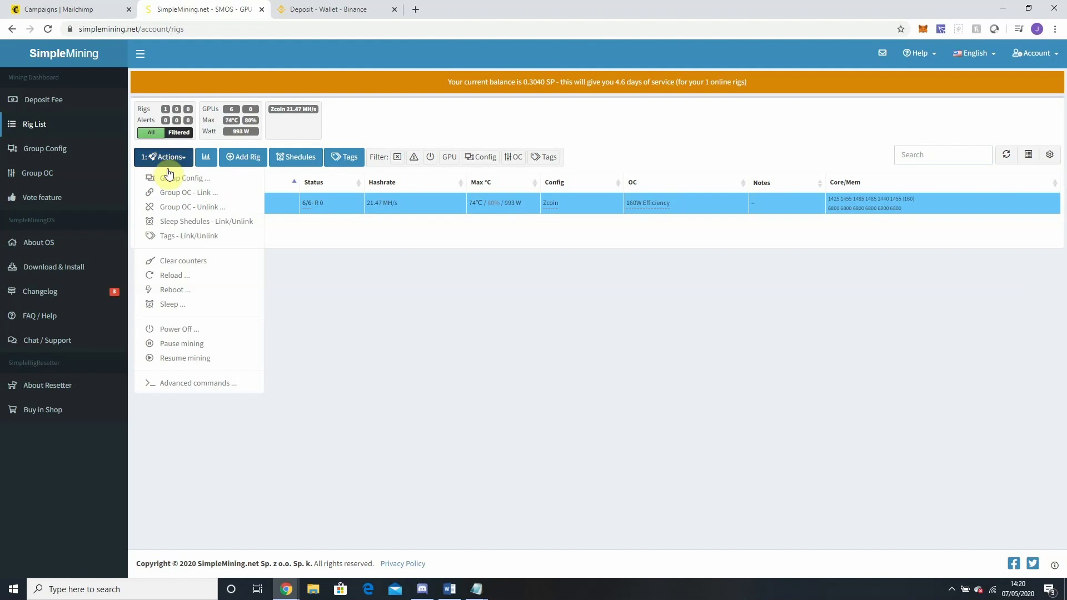
click(179, 178)
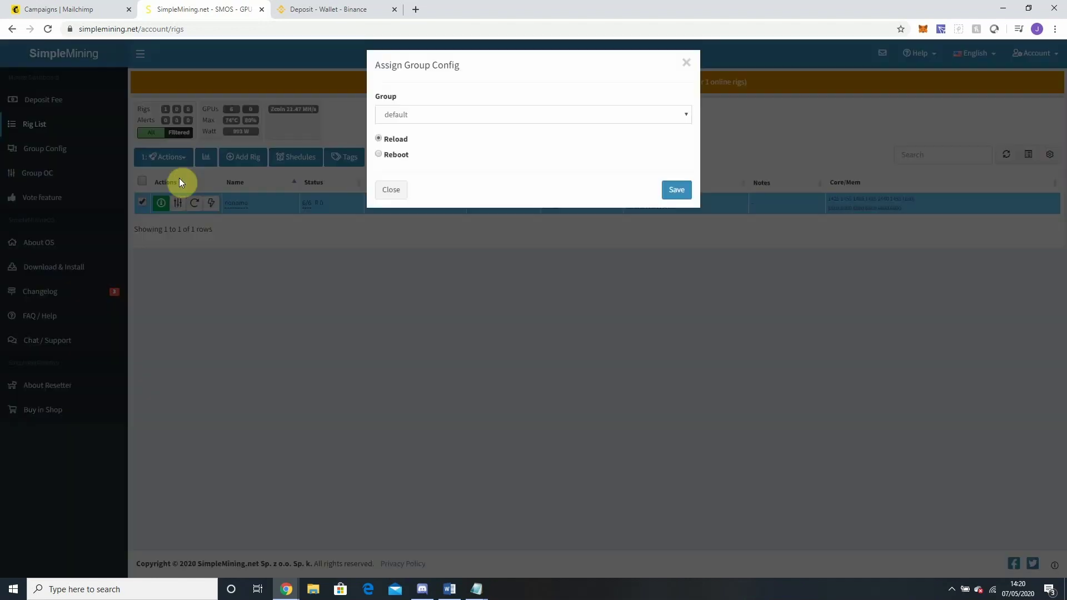
- Set the noname rig's group to Raven KAWPOW with Reload kept, and save
click(473, 124)
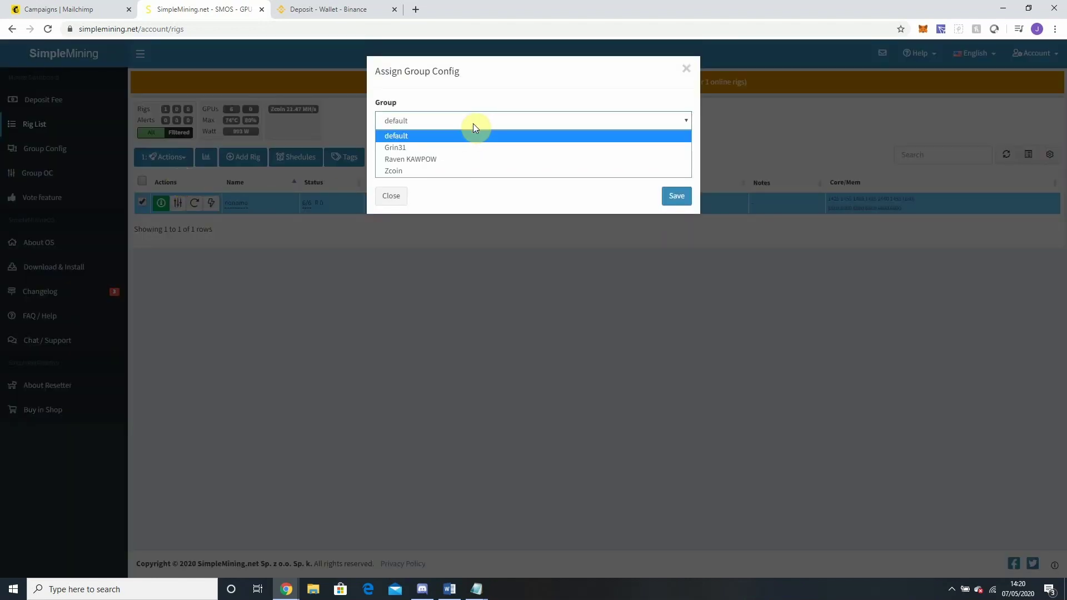
click(469, 158)
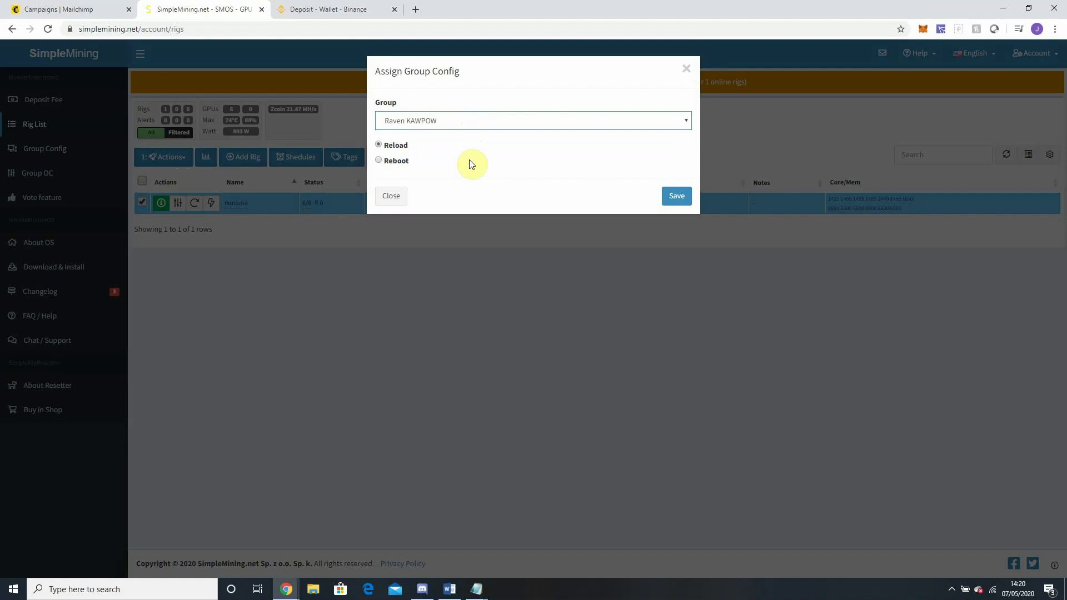
click(673, 198)
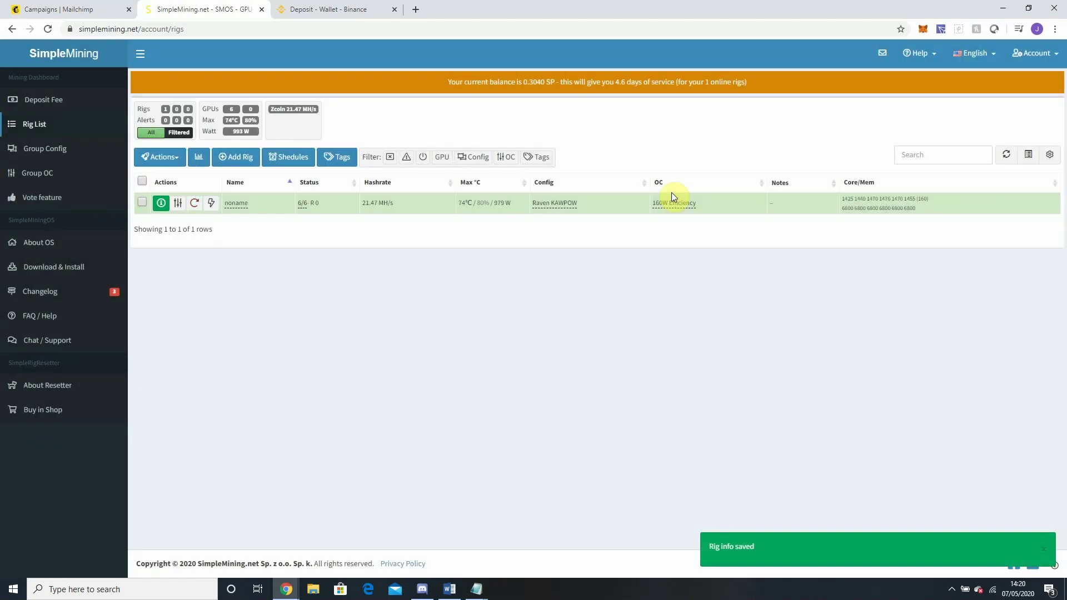